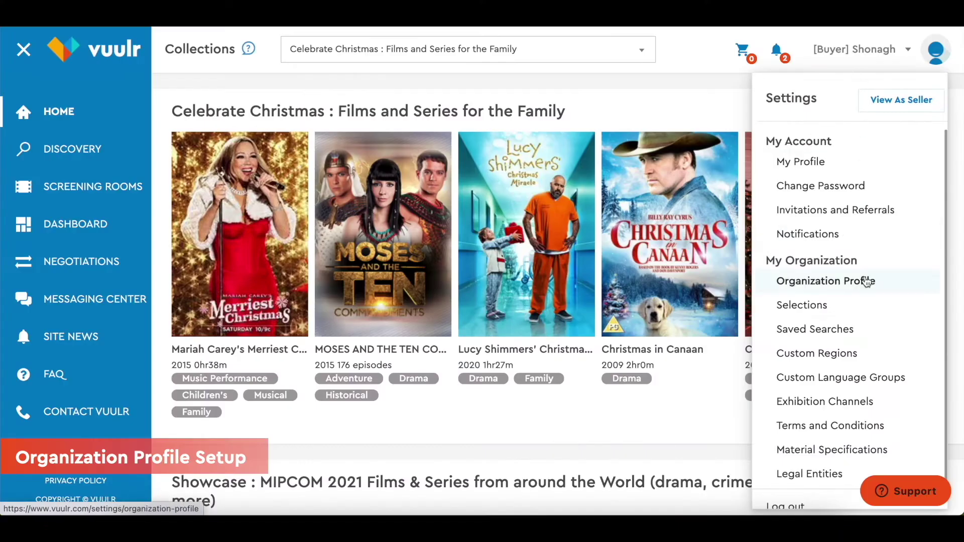
# Step: Open the Organization Profile settings and put the profile into edit mode
pyautogui.click(866, 282)
pyautogui.click(843, 151)
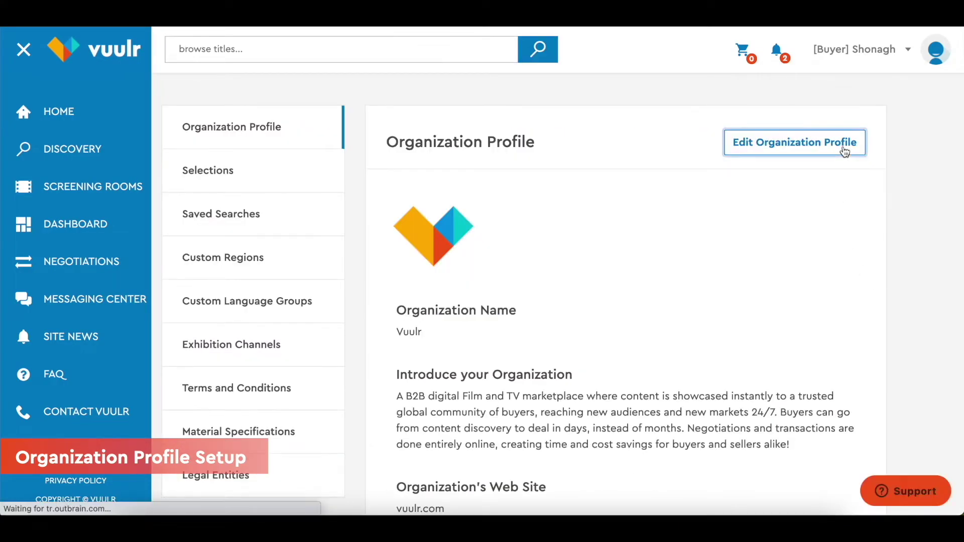
pyautogui.scroll(-2, 690, 329)
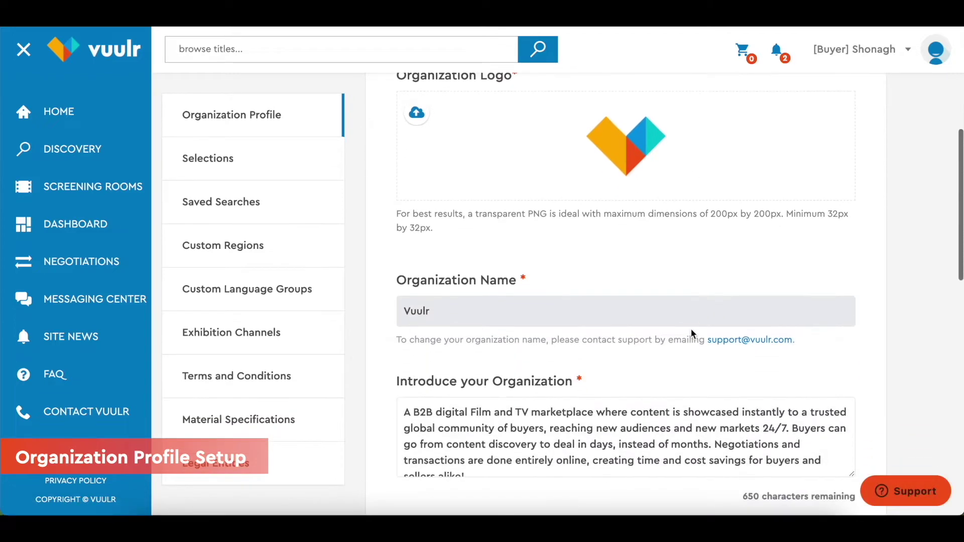
pyautogui.scroll(-3, 691, 329)
pyautogui.scroll(-1, 690, 329)
pyautogui.scroll(-1, 691, 329)
pyautogui.scroll(-2, 691, 329)
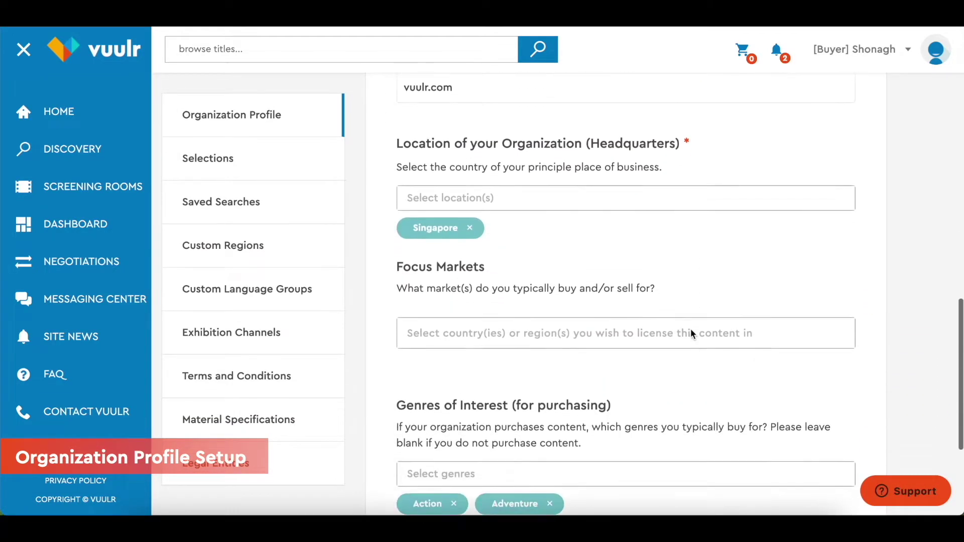
pyautogui.scroll(-1, 691, 329)
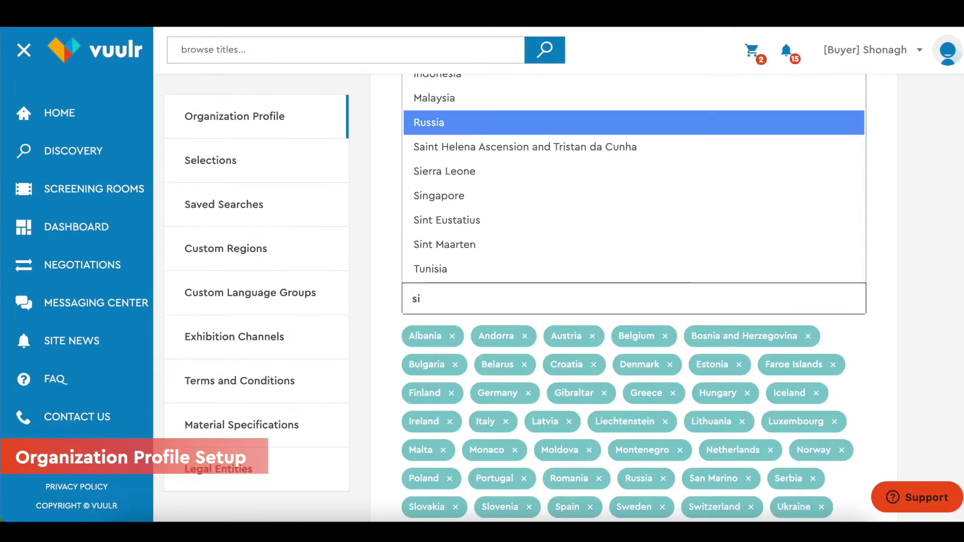
pyautogui.scroll(-1, 846, 320)
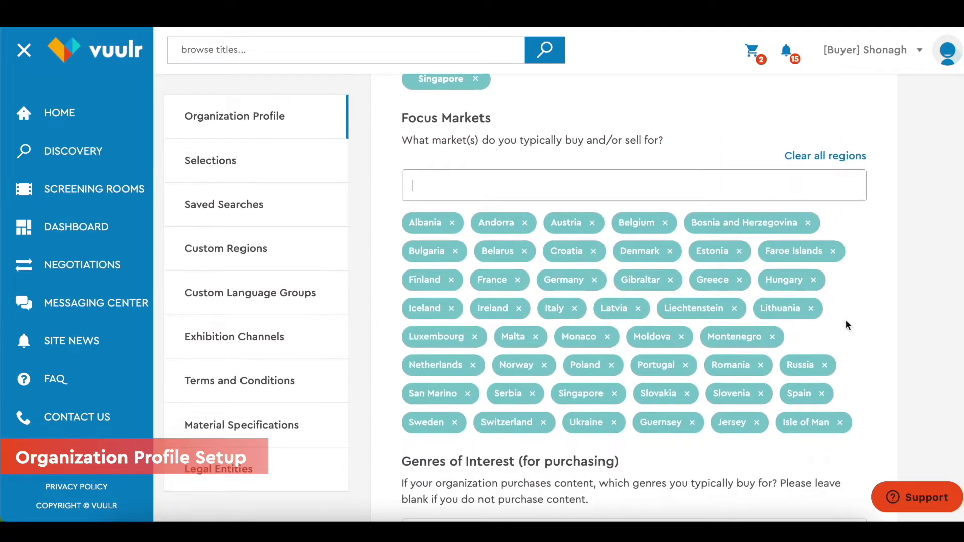
pyautogui.scroll(-2, 845, 320)
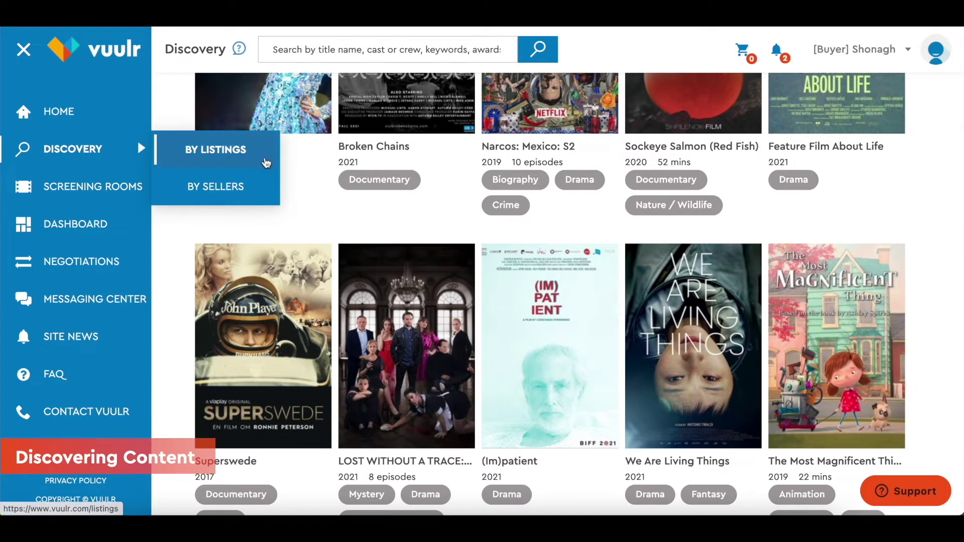
# Step: Browse by listings, clear the 'matt damon' search, filter to Crime, and open Narcos: S2
pyautogui.click(267, 150)
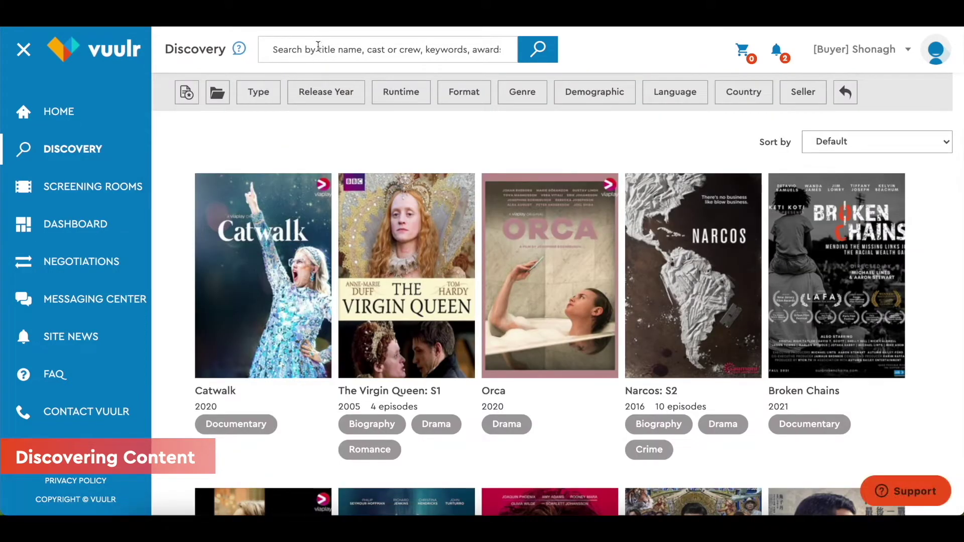
pyautogui.click(318, 47)
pyautogui.write('matt damon')
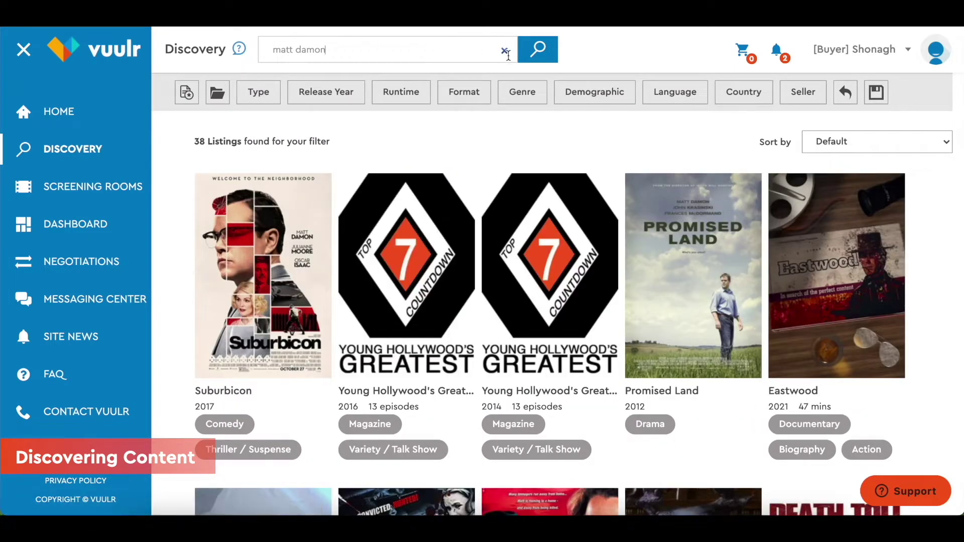
pyautogui.click(505, 52)
pyautogui.click(521, 92)
pyautogui.click(774, 132)
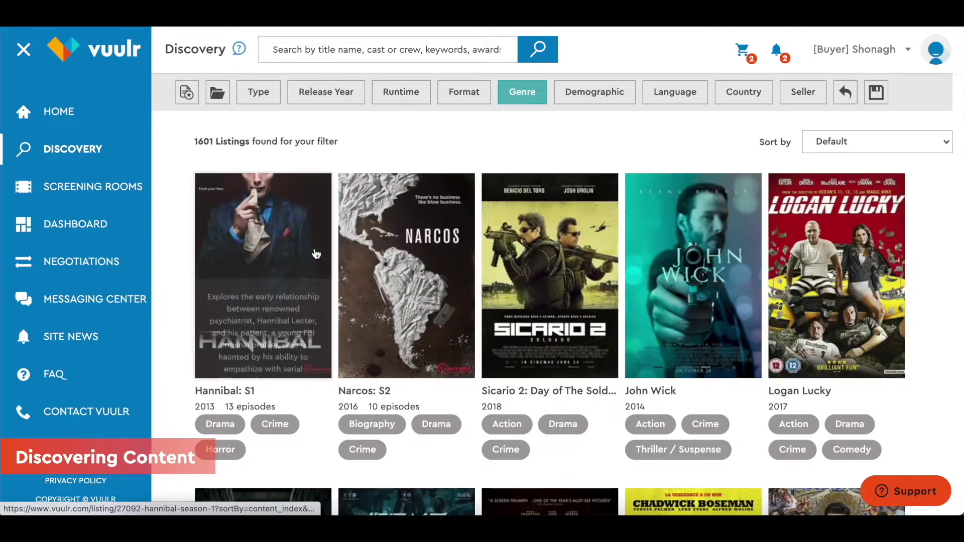
pyautogui.moveTo(406, 275)
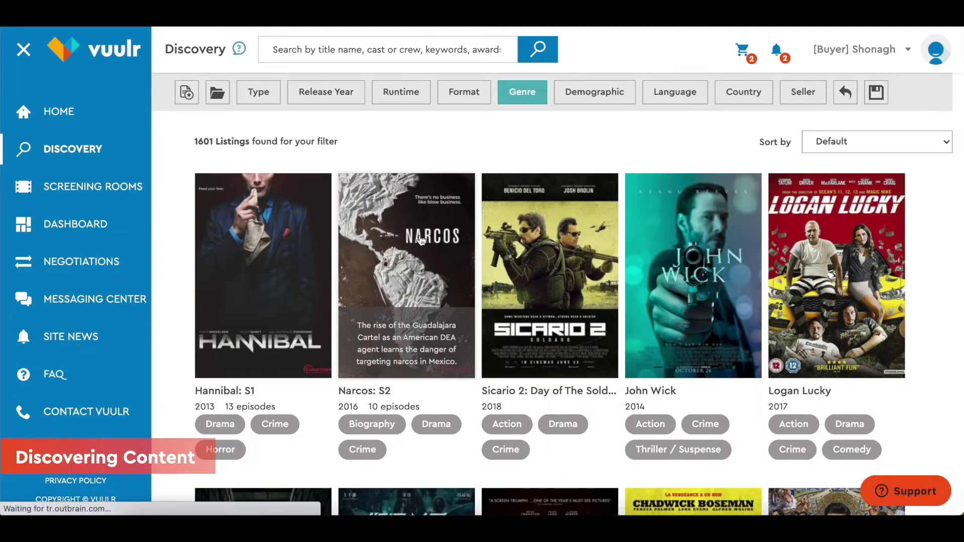
pyautogui.click(420, 239)
pyautogui.scroll(-5, 476, 377)
pyautogui.scroll(3, 477, 377)
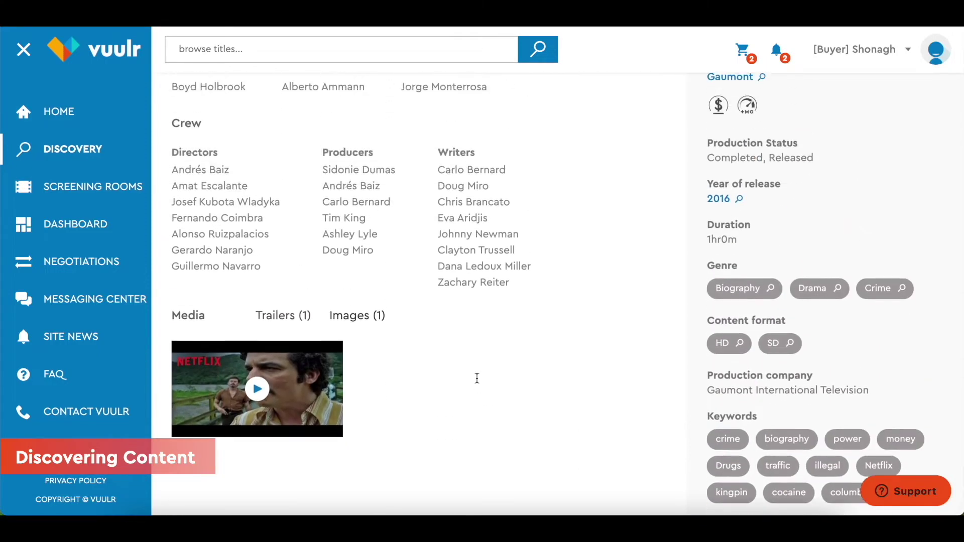
pyautogui.scroll(3, 477, 377)
pyautogui.scroll(3, 477, 378)
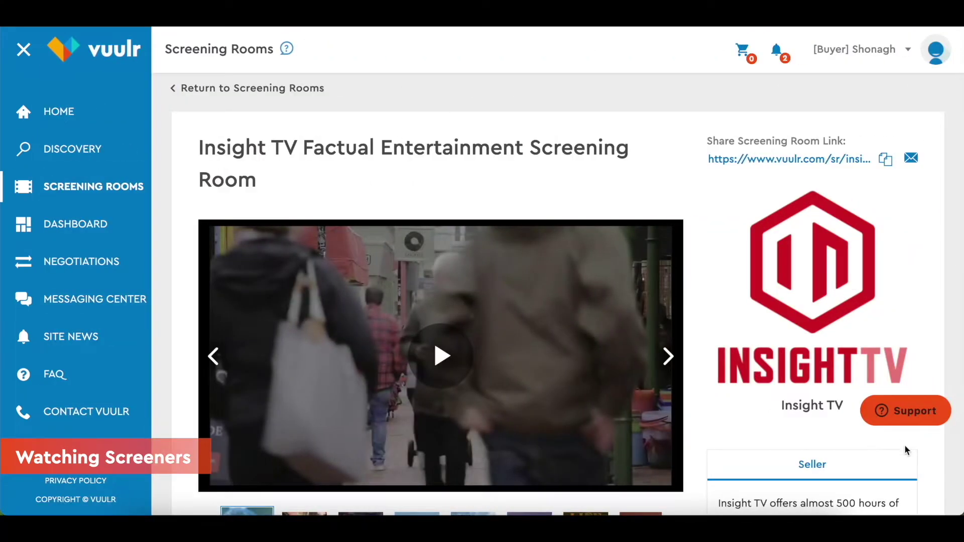
pyautogui.scroll(-2, 473, 375)
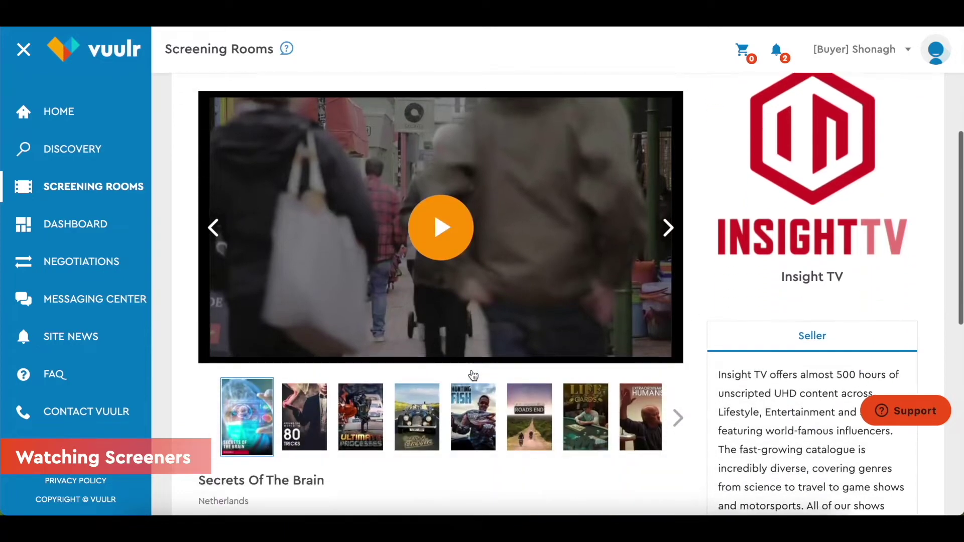
pyautogui.scroll(-1, 472, 374)
pyautogui.scroll(-2, 473, 374)
pyautogui.scroll(-2, 471, 374)
pyautogui.scroll(-2, 471, 374)
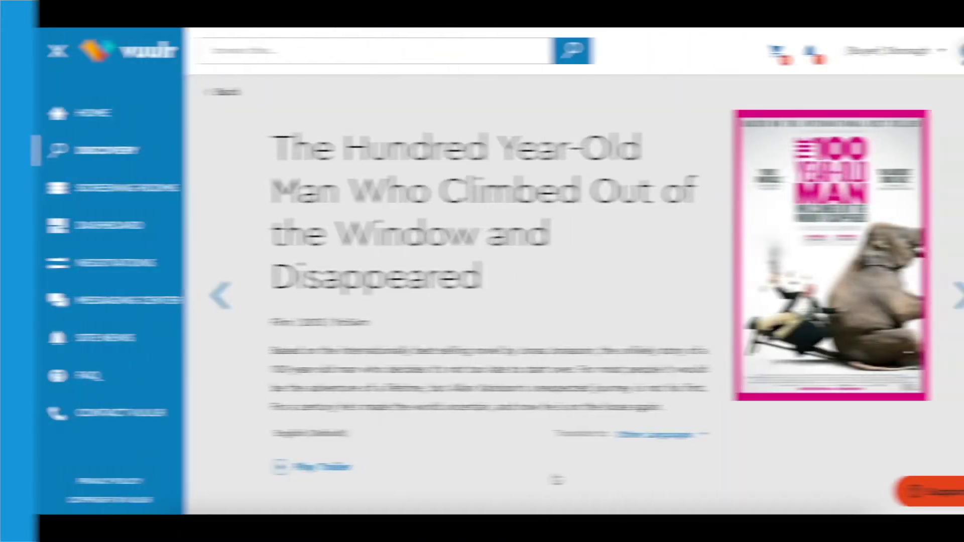
pyautogui.scroll(-1, 743, 437)
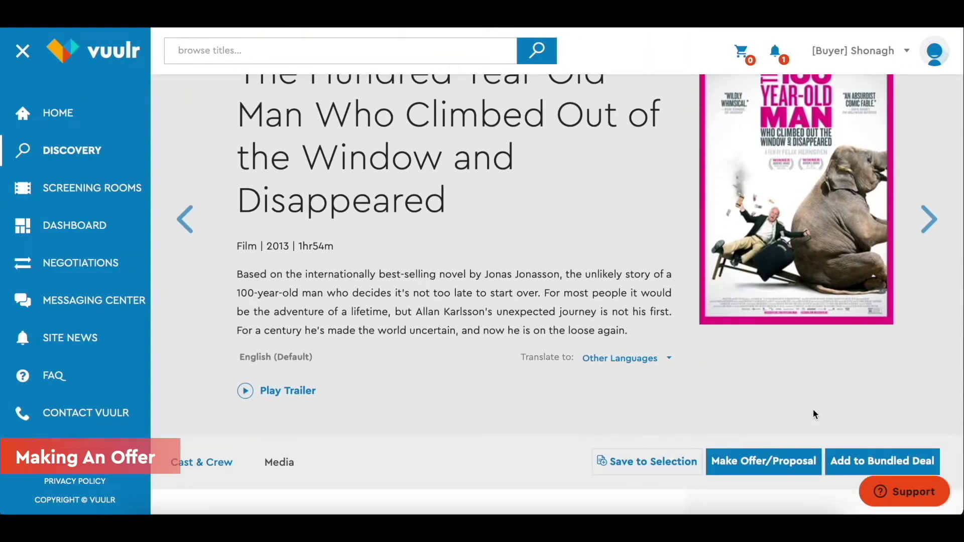
# Step: Add the Hundred Year-Old Man to the bundle, then search for and add Lady Macbeth and Moonlight
pyautogui.click(850, 468)
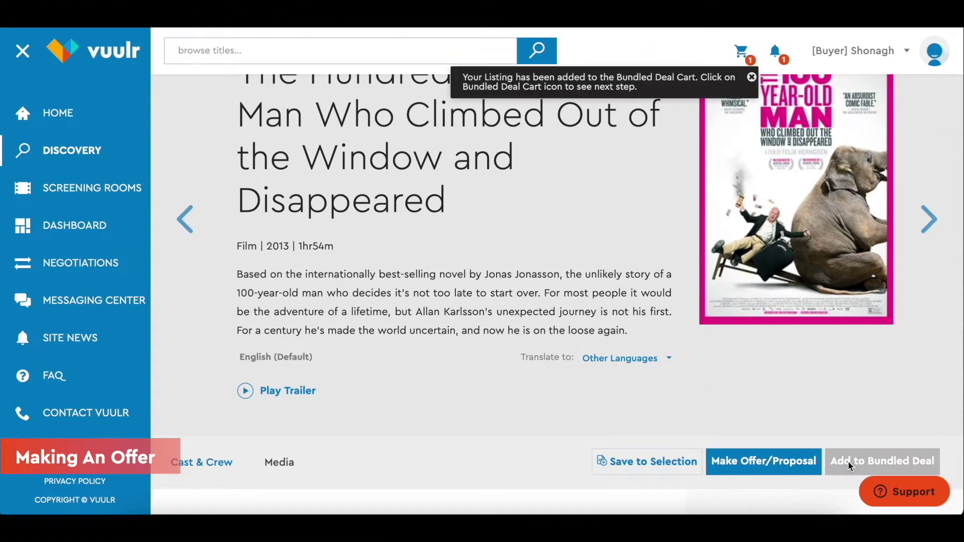
pyautogui.click(748, 63)
pyautogui.click(685, 90)
pyautogui.write('l')
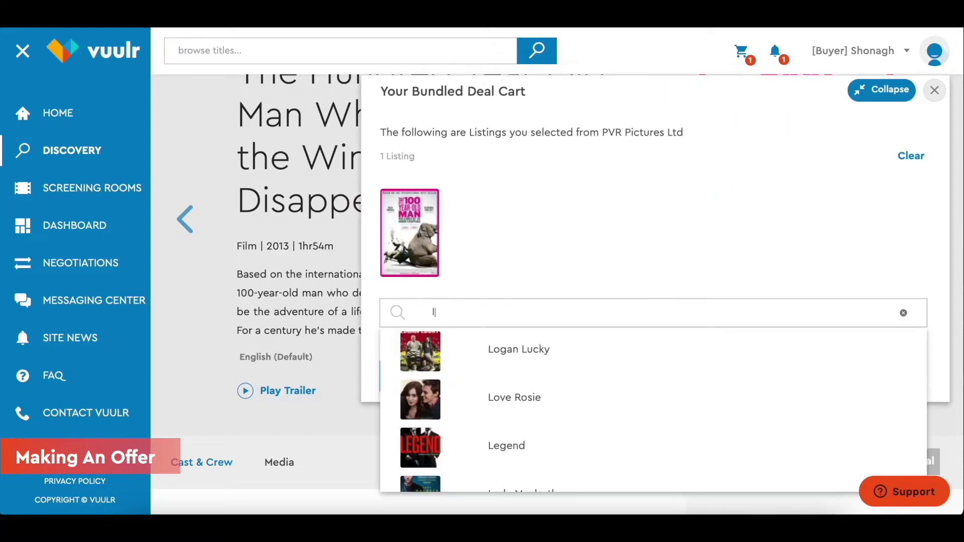
pyautogui.write('ad')
pyautogui.click(517, 334)
pyautogui.click(409, 313)
pyautogui.press('BackSpace')
pyautogui.press('BackSpace')
pyautogui.press('BackSpace')
pyautogui.write('moonl')
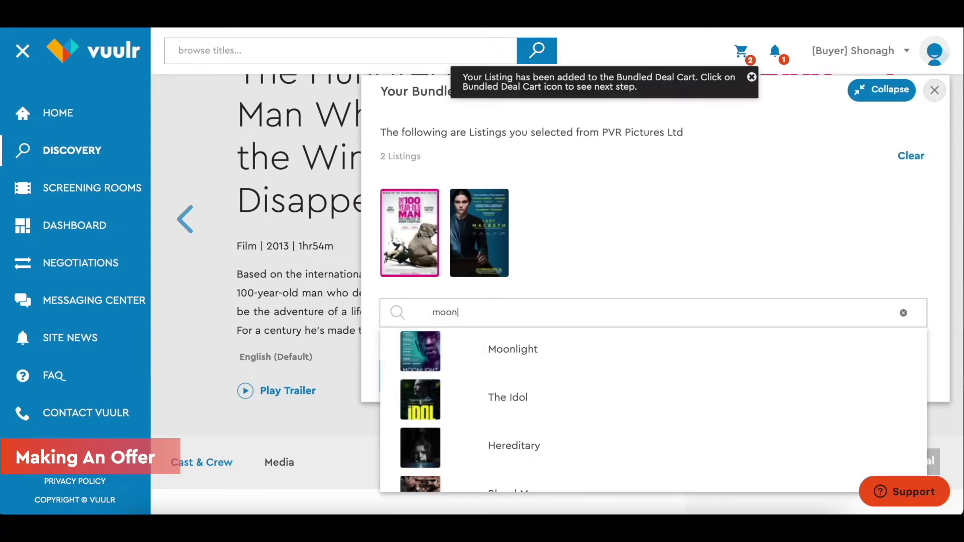
pyautogui.click(413, 336)
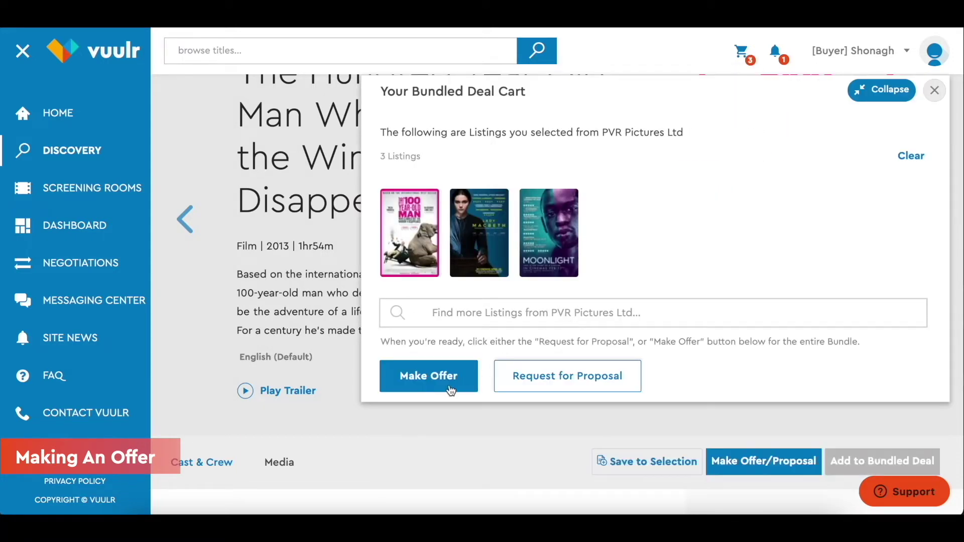
# Step: Offer the bundle for South Asia for 1 year, drop Moonlight, and request non-exclusive S-VOD rights
pyautogui.click(450, 387)
pyautogui.click(388, 315)
pyautogui.write('so')
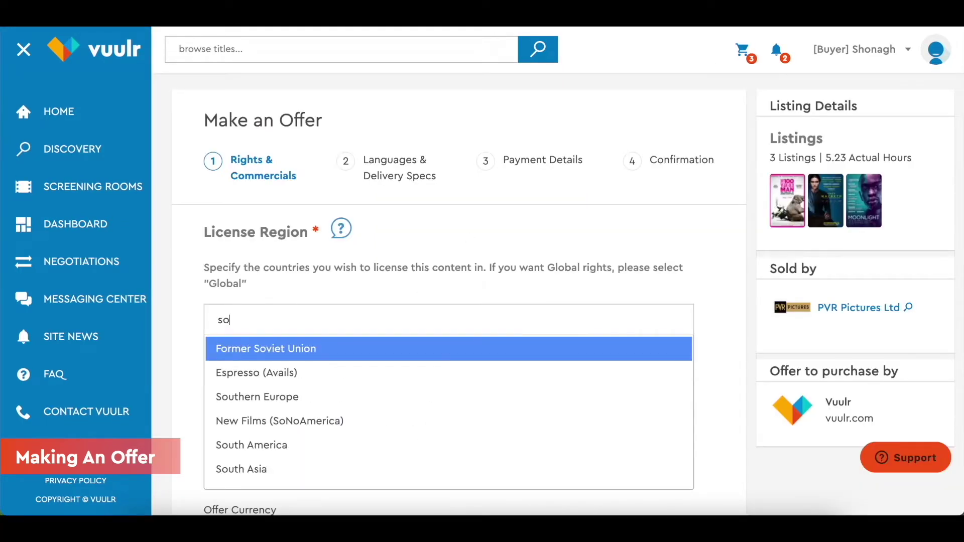
pyautogui.write('uth asia')
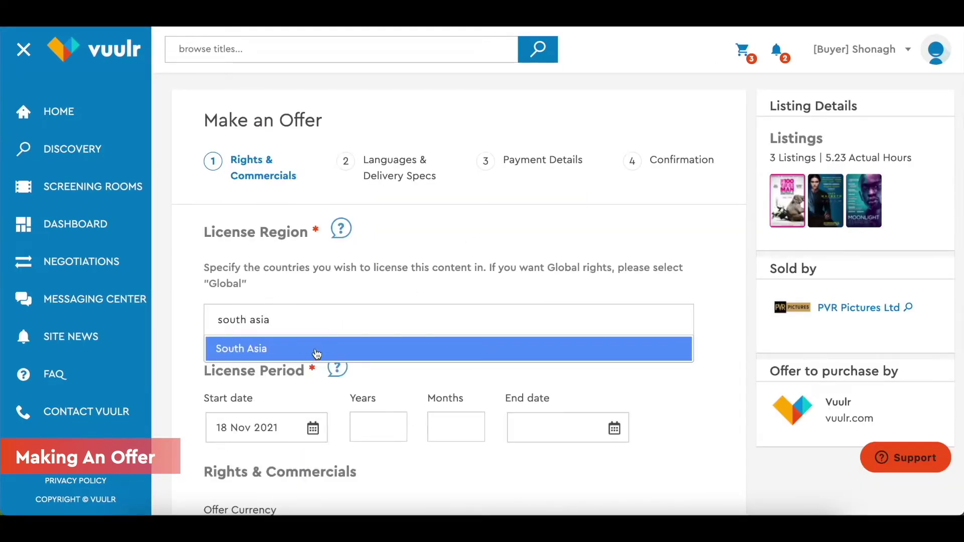
pyautogui.click(315, 353)
pyautogui.click(371, 477)
pyautogui.write('1')
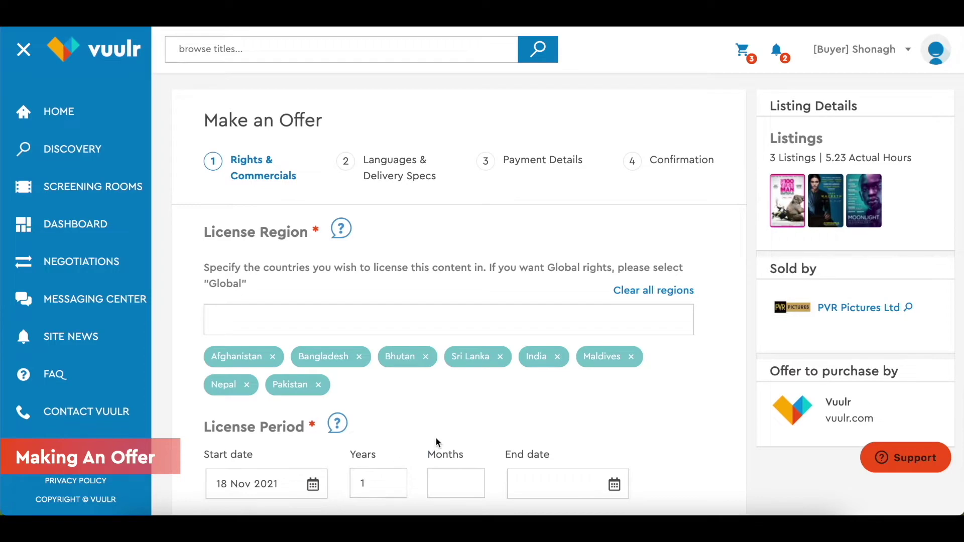
pyautogui.scroll(-2, 435, 443)
pyautogui.scroll(-4, 382, 493)
pyautogui.scroll(-2, 381, 494)
pyautogui.scroll(-2, 382, 493)
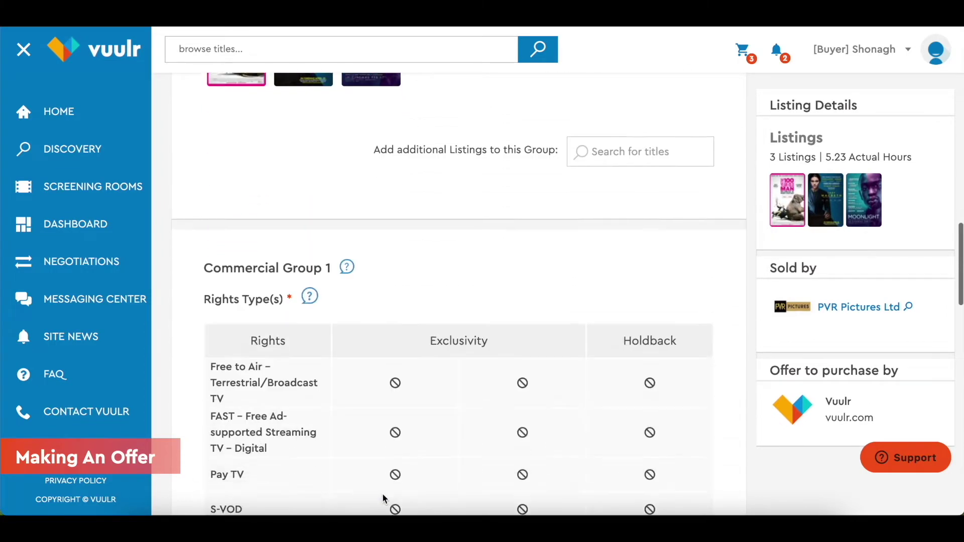
pyautogui.scroll(-1, 382, 493)
pyautogui.scroll(-2, 382, 494)
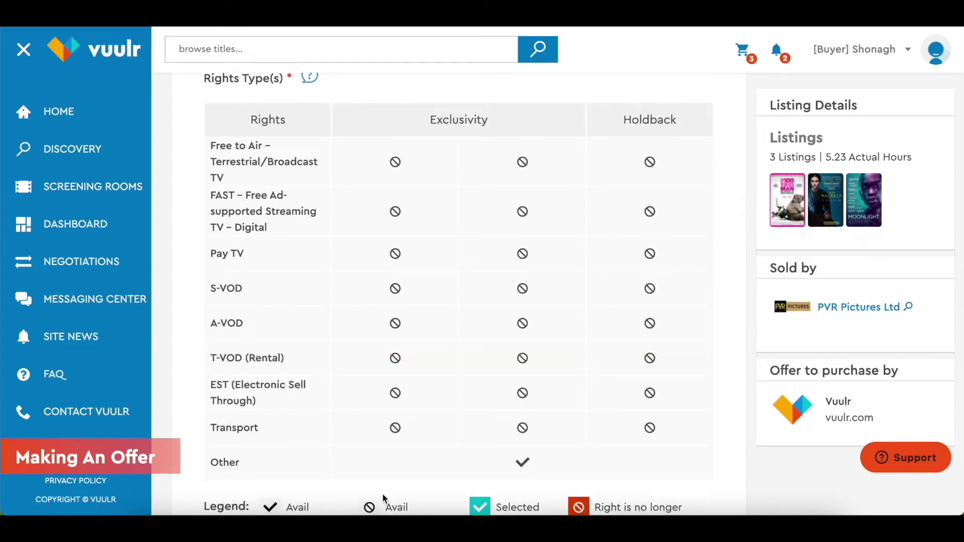
pyautogui.scroll(-1, 382, 494)
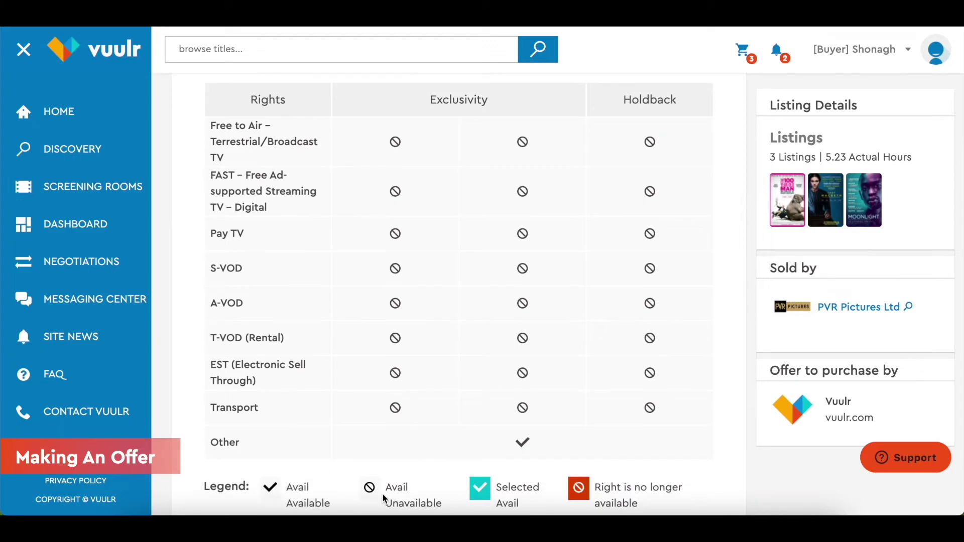
pyautogui.moveTo(459, 289)
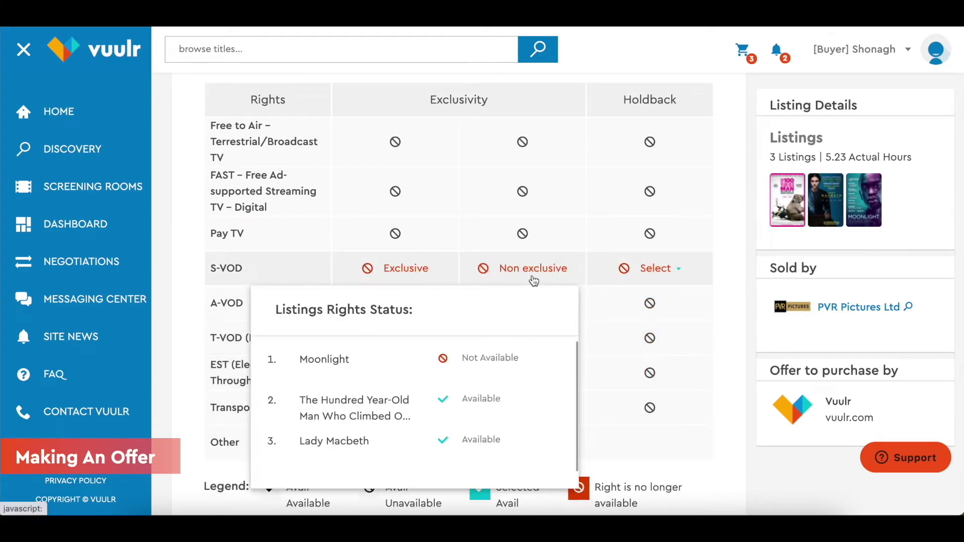
pyautogui.moveTo(489, 358)
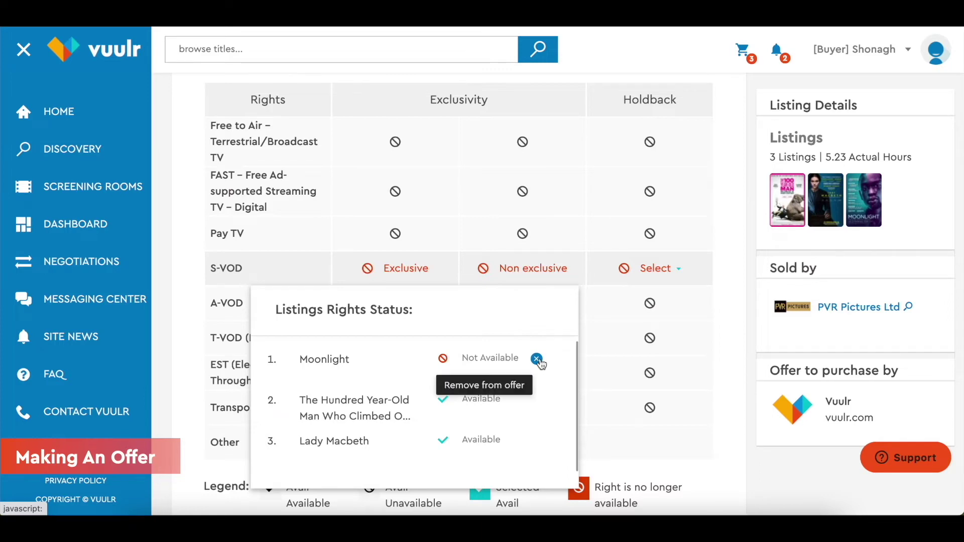
pyautogui.click(536, 360)
pyautogui.scroll(5, 539, 366)
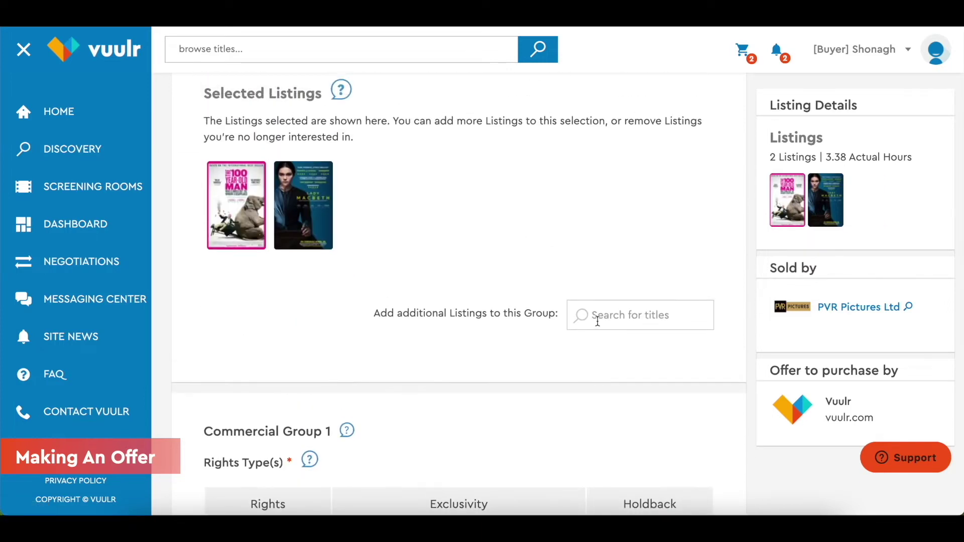
pyautogui.scroll(-5, 597, 356)
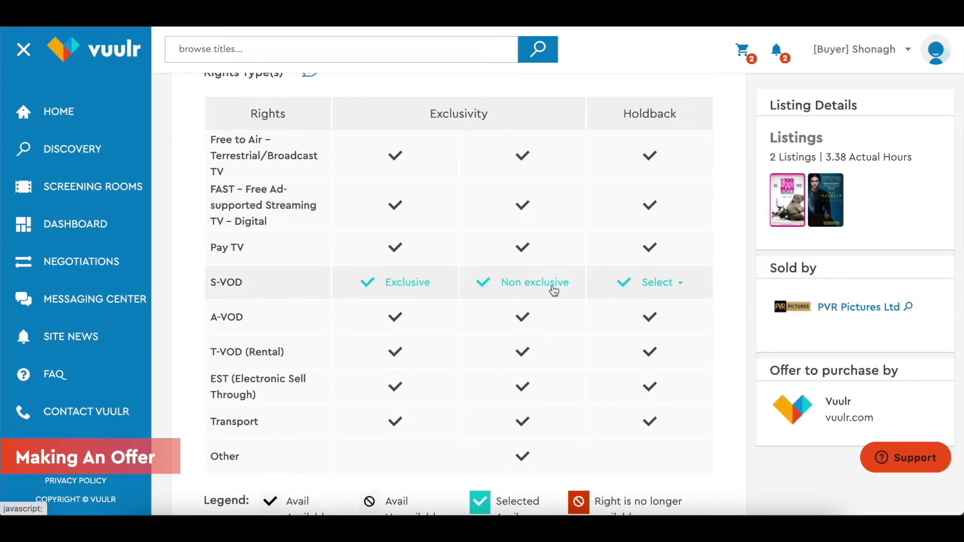
pyautogui.click(554, 287)
pyautogui.scroll(-3, 554, 288)
pyautogui.scroll(-2, 554, 288)
pyautogui.scroll(-1, 552, 291)
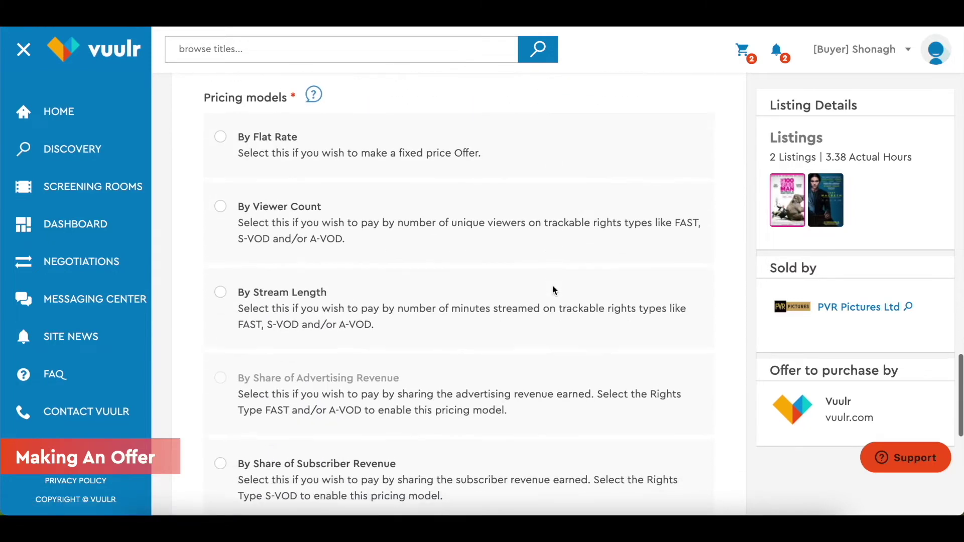
pyautogui.scroll(-1, 553, 290)
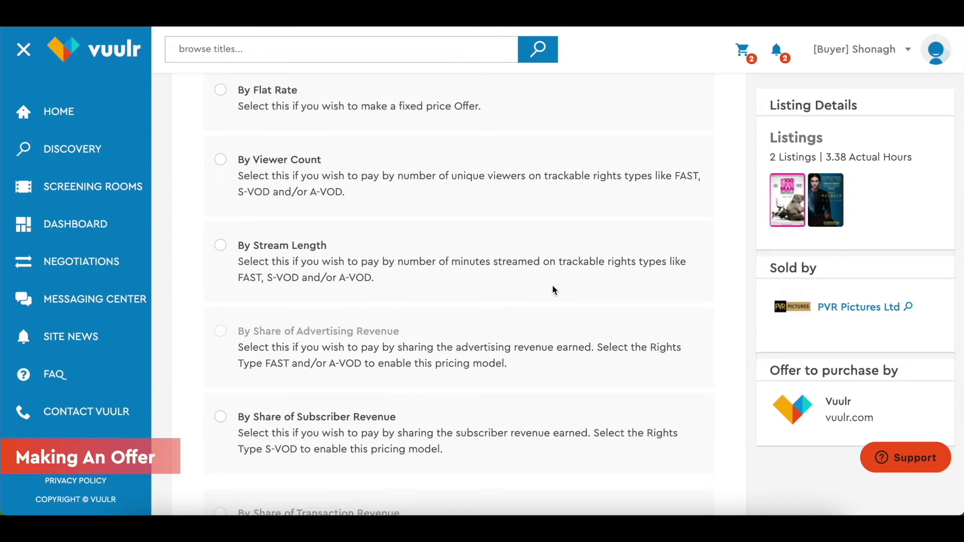
# Step: Price the offer at 65% revenue share on USD 3,000–5,000 revenue, with a USD 1,950 monthly guarantee
pyautogui.click(220, 417)
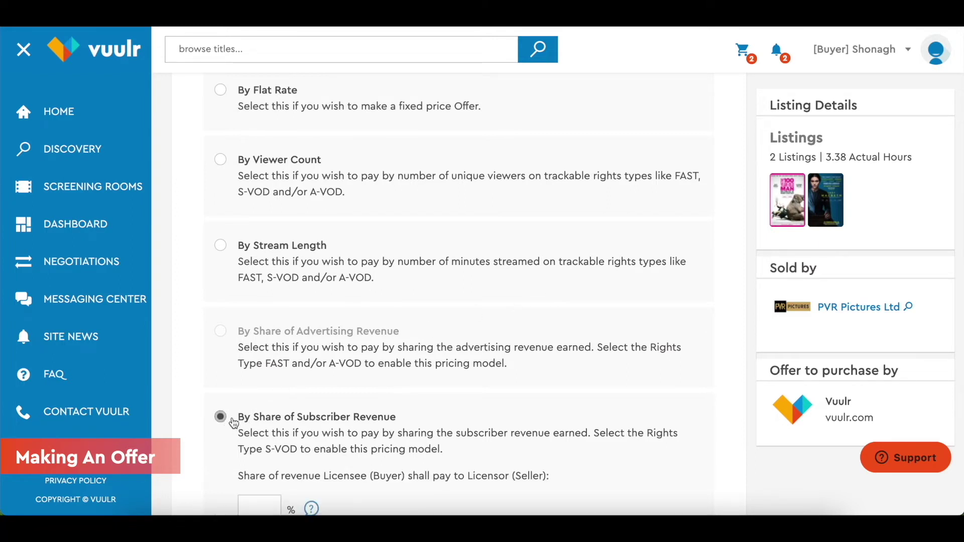
pyautogui.scroll(-3, 246, 423)
pyautogui.scroll(-2, 315, 414)
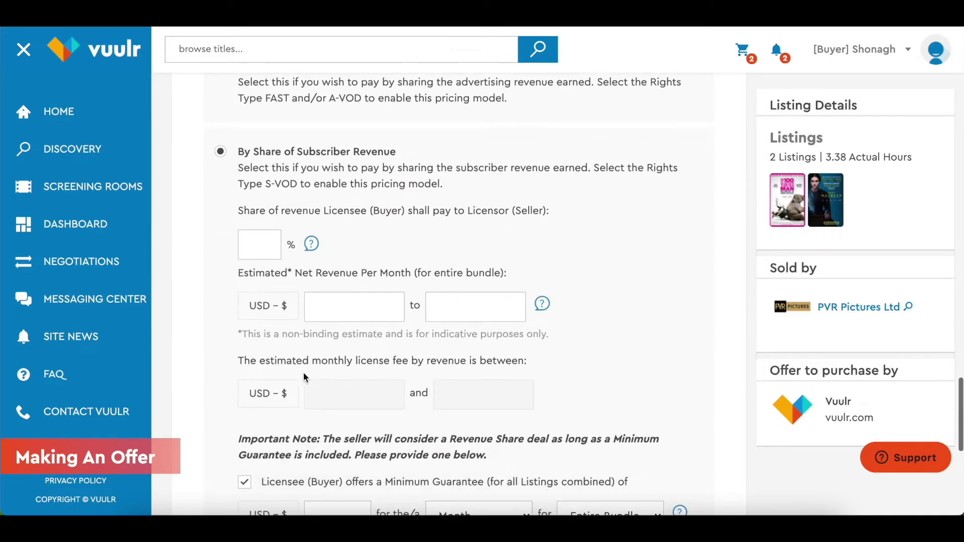
pyautogui.click(258, 242)
pyautogui.write('3000')
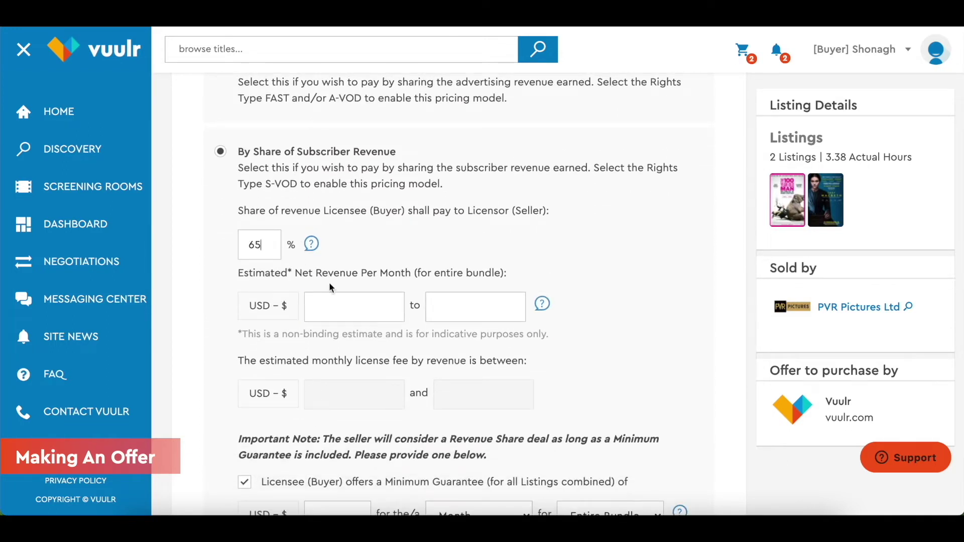
pyautogui.click(459, 303)
pyautogui.write('5000')
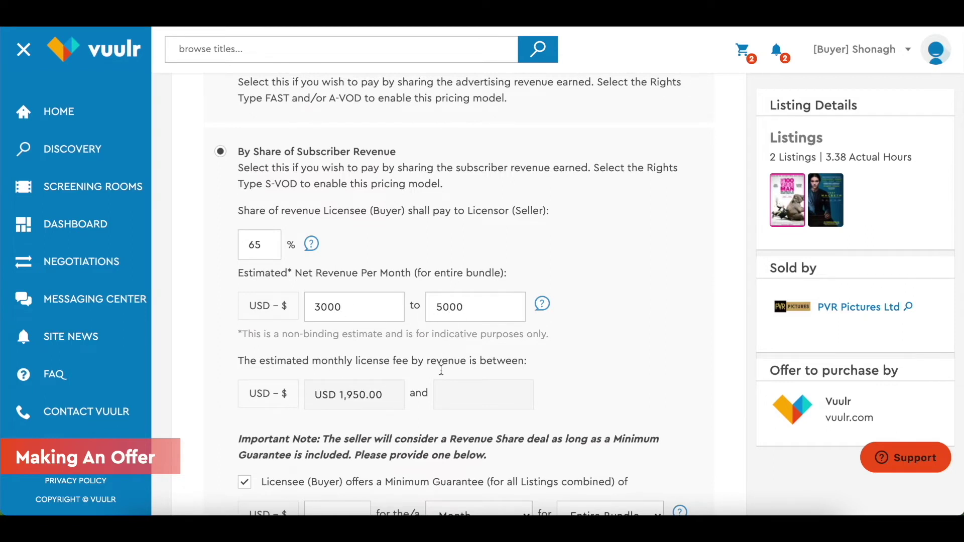
pyautogui.scroll(-2, 390, 436)
pyautogui.click(336, 424)
pyautogui.write('1950')
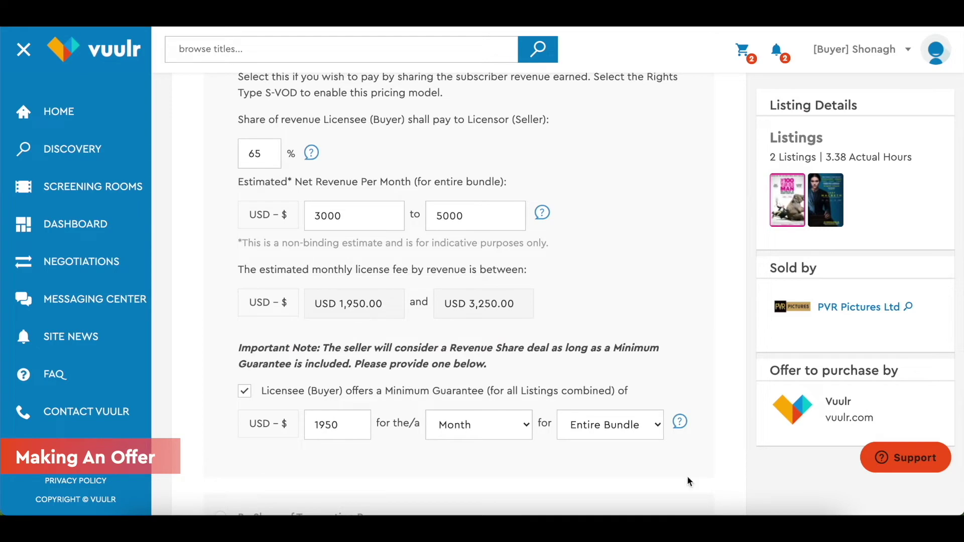
pyautogui.scroll(-4, 687, 483)
pyautogui.scroll(-2, 688, 479)
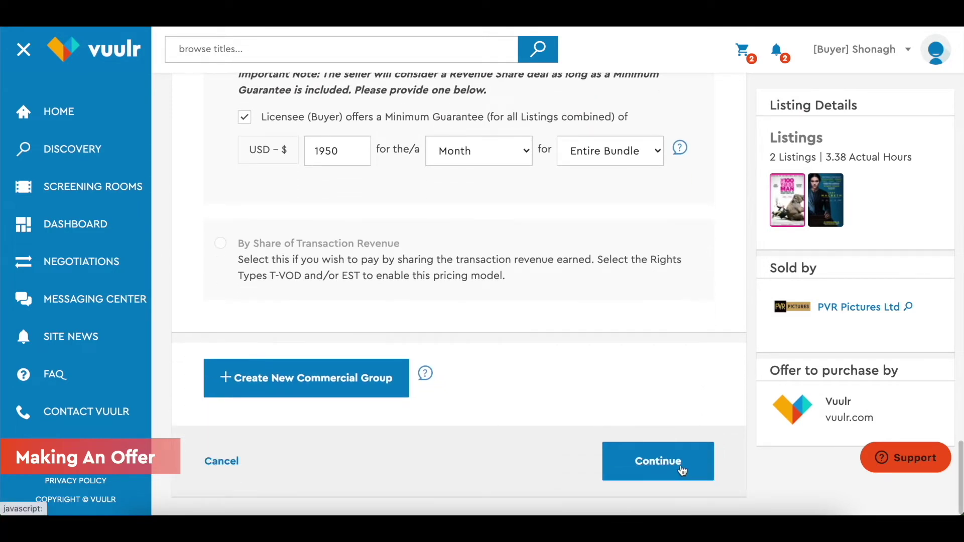
pyautogui.click(681, 469)
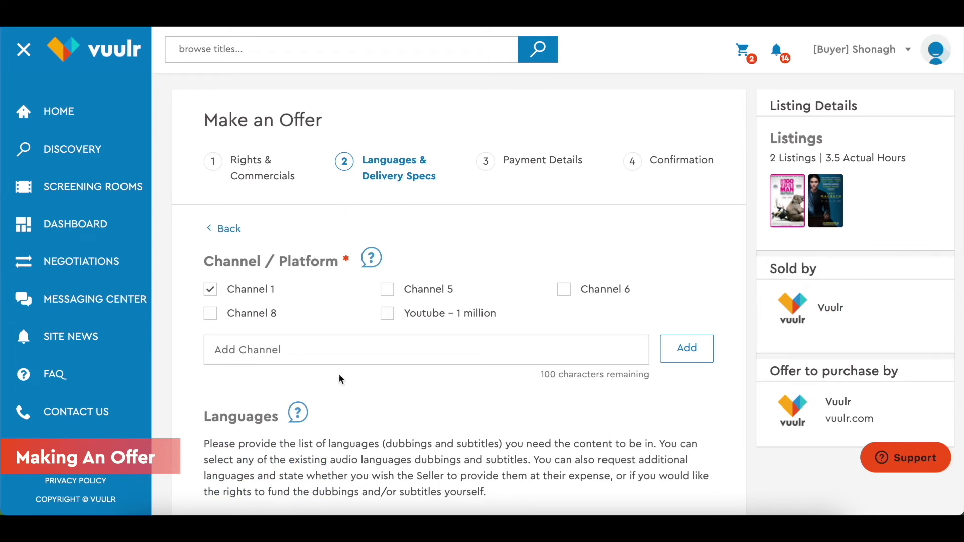
pyautogui.scroll(-2, 338, 374)
pyautogui.scroll(-1, 339, 375)
pyautogui.scroll(-2, 339, 374)
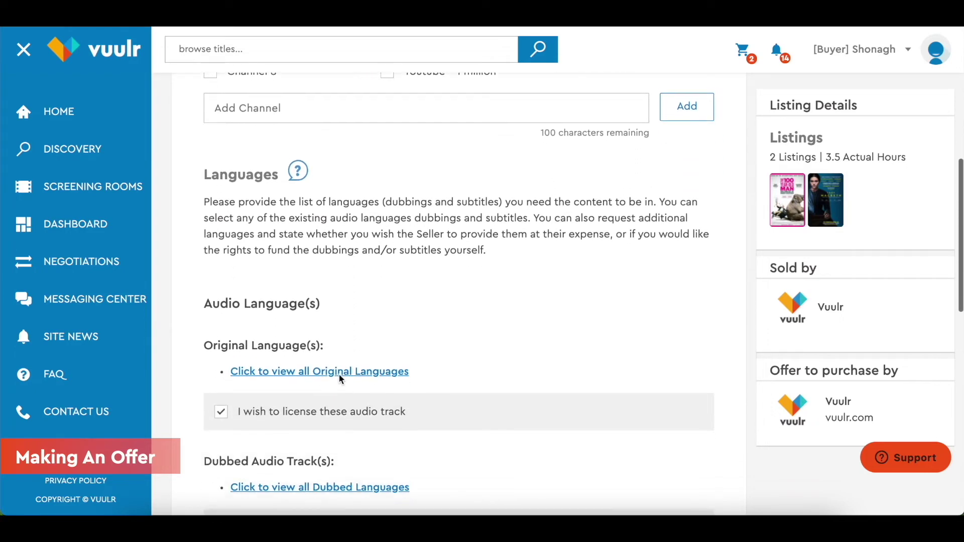
pyautogui.scroll(-1, 338, 374)
pyautogui.scroll(-1, 339, 374)
pyautogui.scroll(-1, 340, 379)
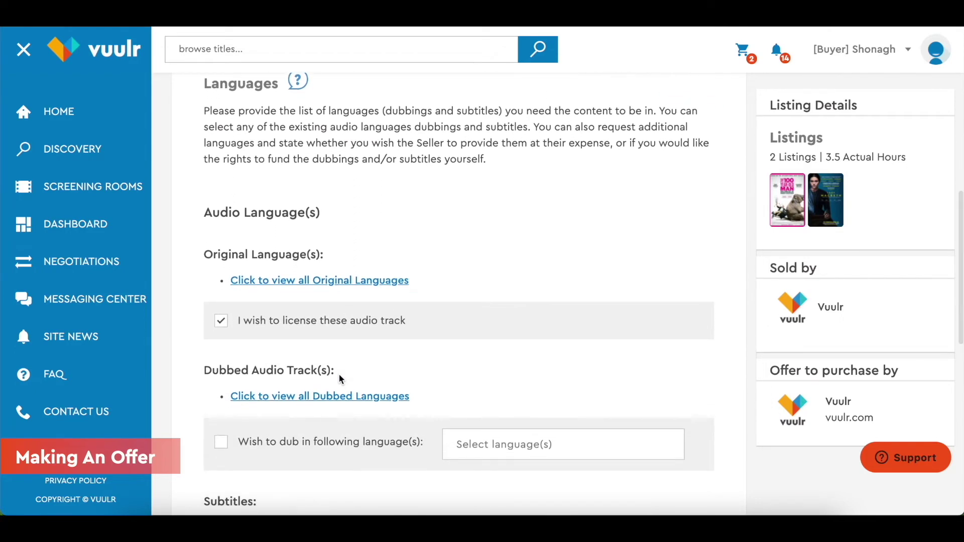
pyautogui.scroll(-1, 339, 379)
pyautogui.scroll(-2, 339, 379)
pyautogui.scroll(-2, 338, 373)
pyautogui.scroll(-1, 339, 375)
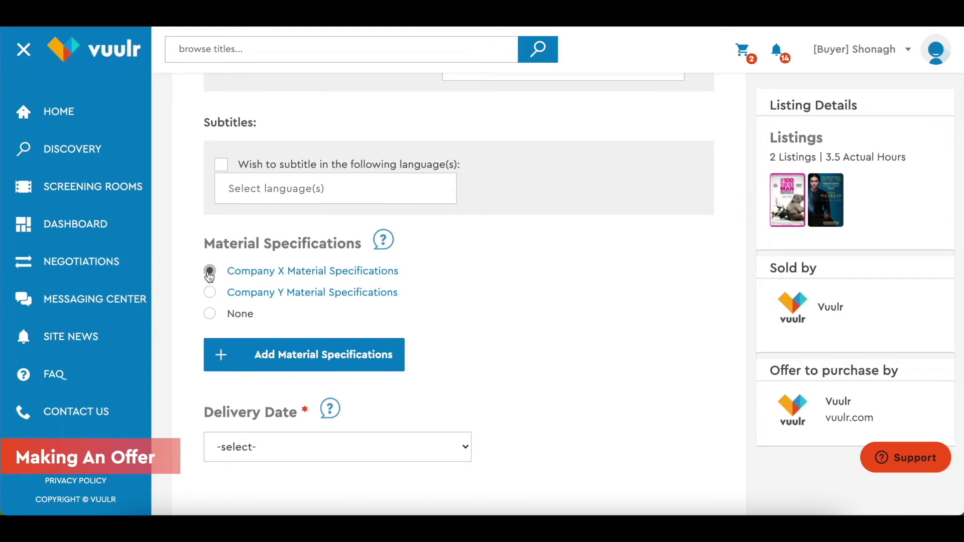
# Step: Choose Company X material specifications and set delivery to 'Defined and agreed in Custom Terms below'
pyautogui.click(209, 271)
pyautogui.scroll(-2, 269, 453)
pyautogui.click(315, 344)
pyautogui.click(415, 364)
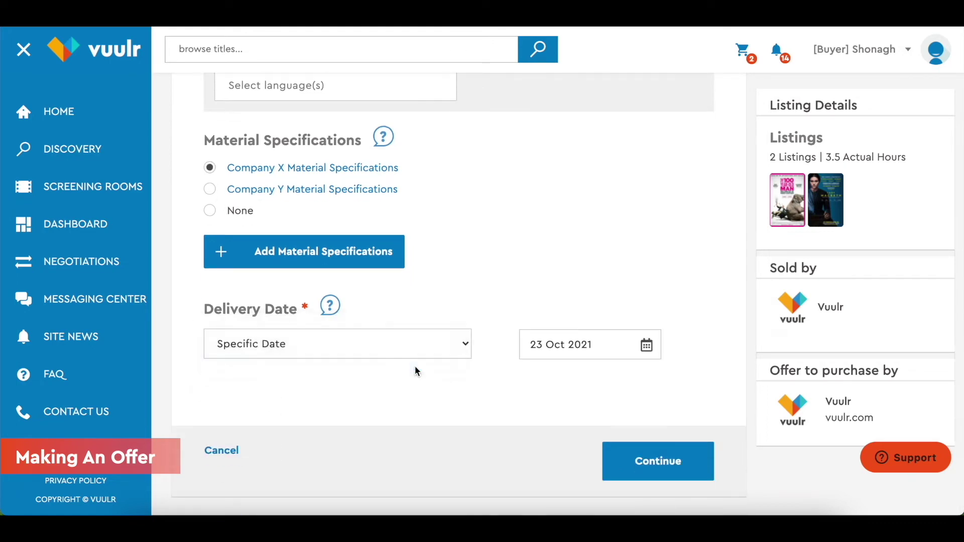
pyautogui.click(657, 462)
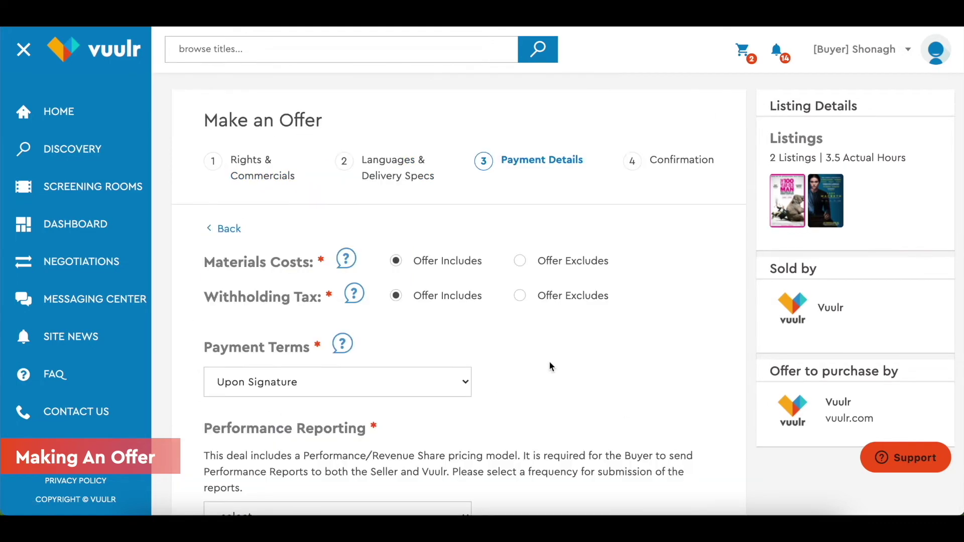
pyautogui.scroll(-5, 542, 347)
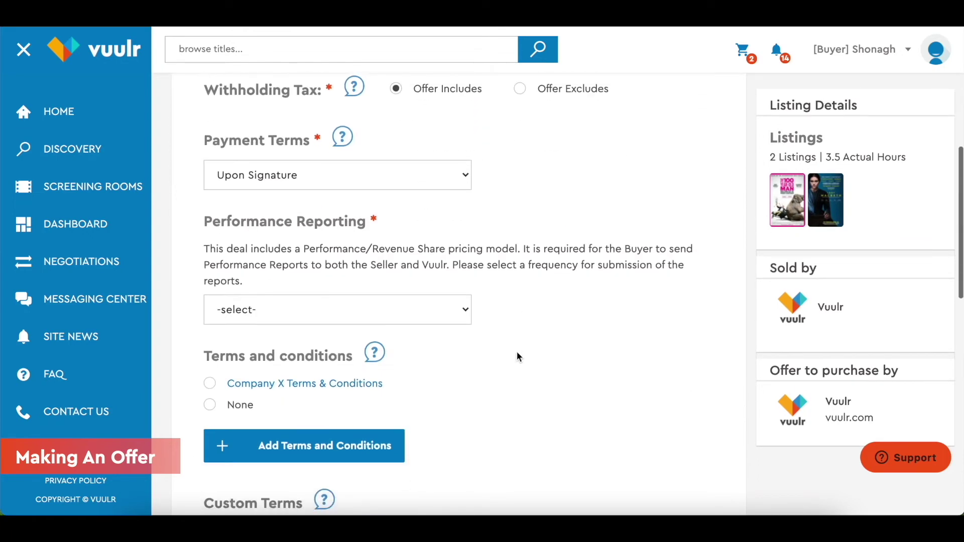
# Step: Set monthly performance reporting, Company X Terms & Conditions, and first legal entity (111) as party
pyautogui.click(209, 383)
pyautogui.click(432, 316)
pyautogui.scroll(-1, 505, 432)
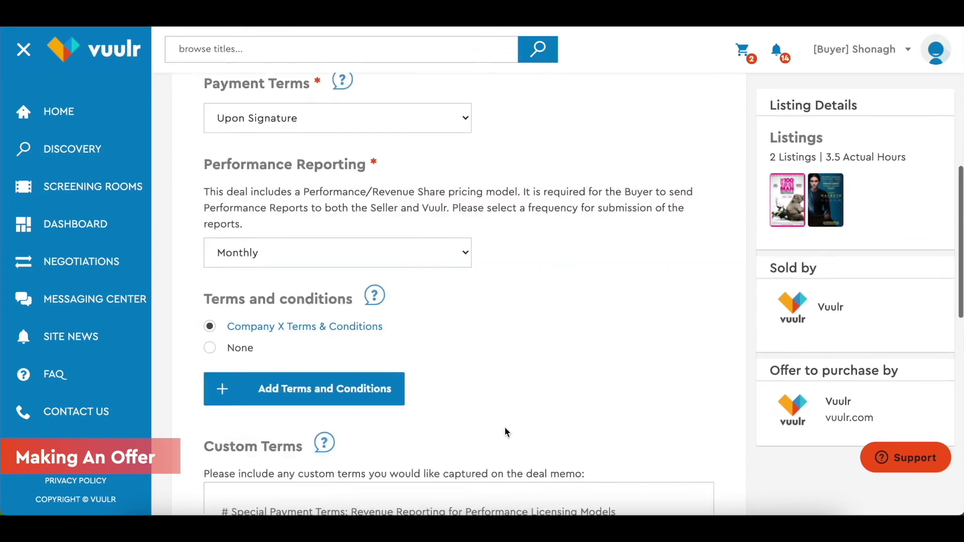
pyautogui.scroll(-5, 506, 430)
pyautogui.scroll(-5, 492, 475)
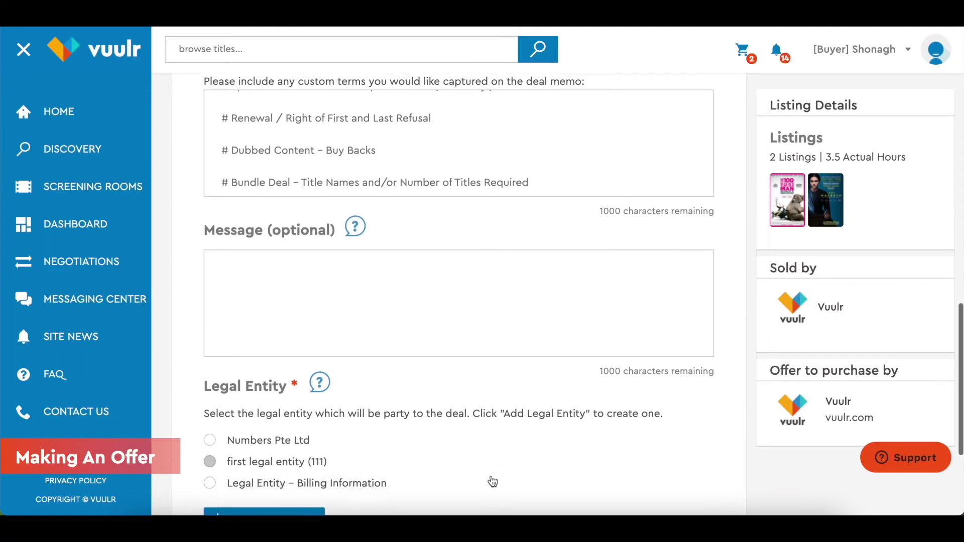
pyautogui.scroll(-2, 490, 475)
pyautogui.click(210, 376)
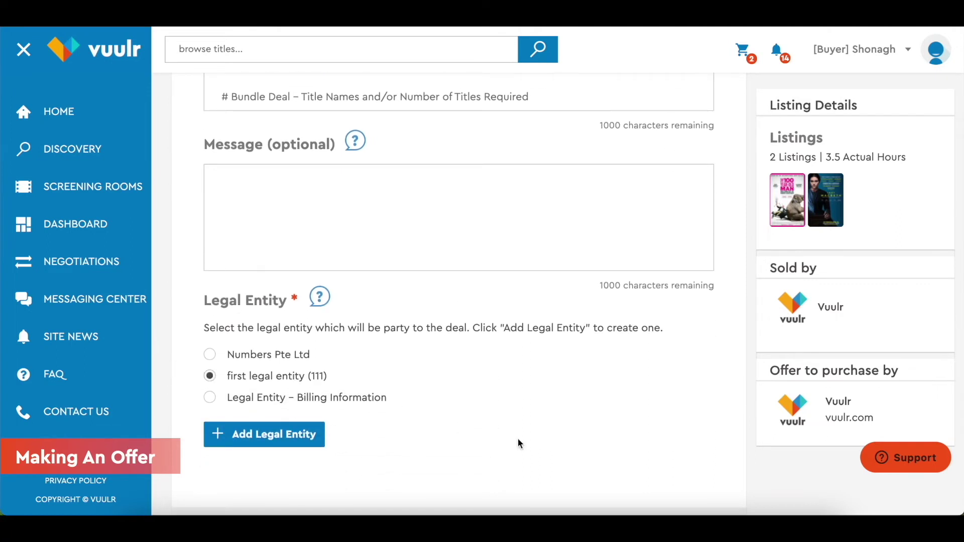
pyautogui.scroll(-2, 518, 439)
pyautogui.click(629, 471)
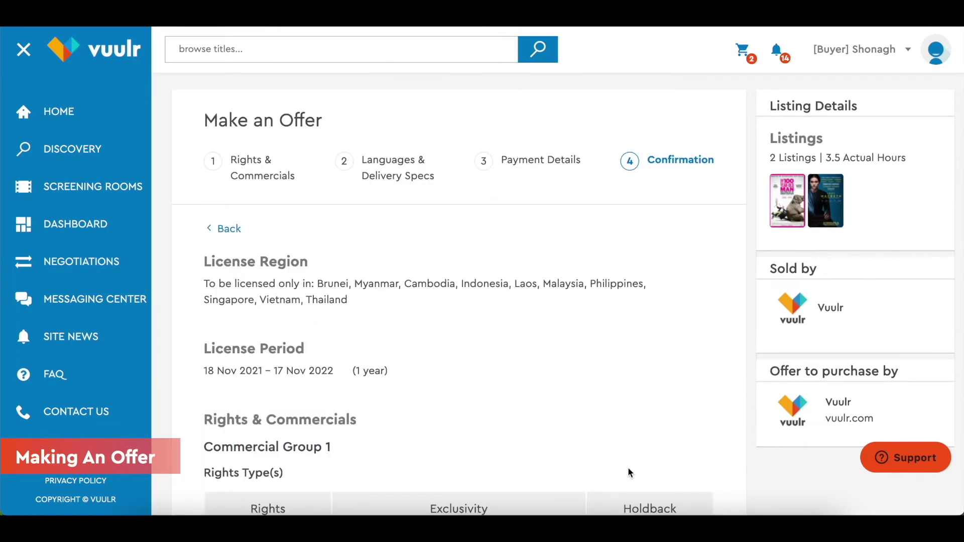
pyautogui.scroll(-2, 648, 377)
pyautogui.scroll(-3, 646, 374)
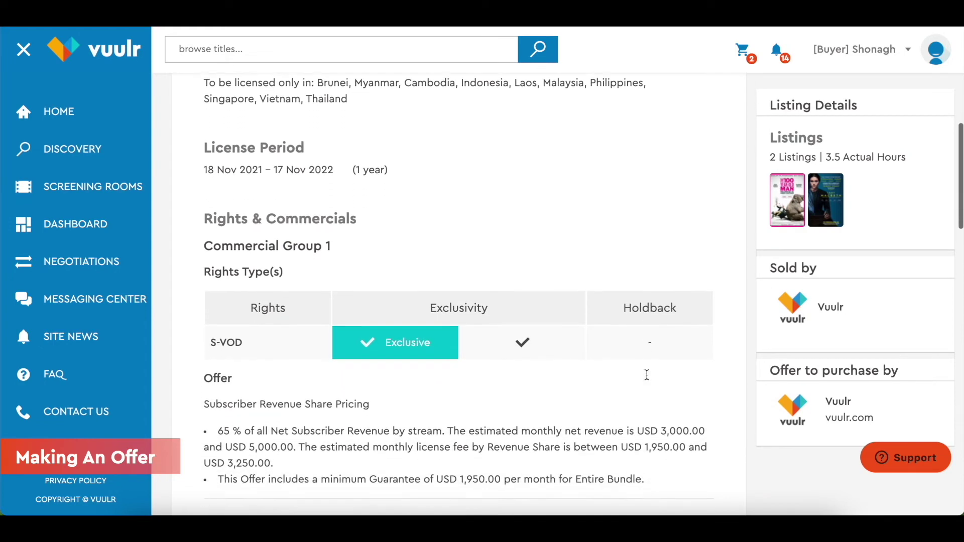
pyautogui.scroll(-2, 646, 374)
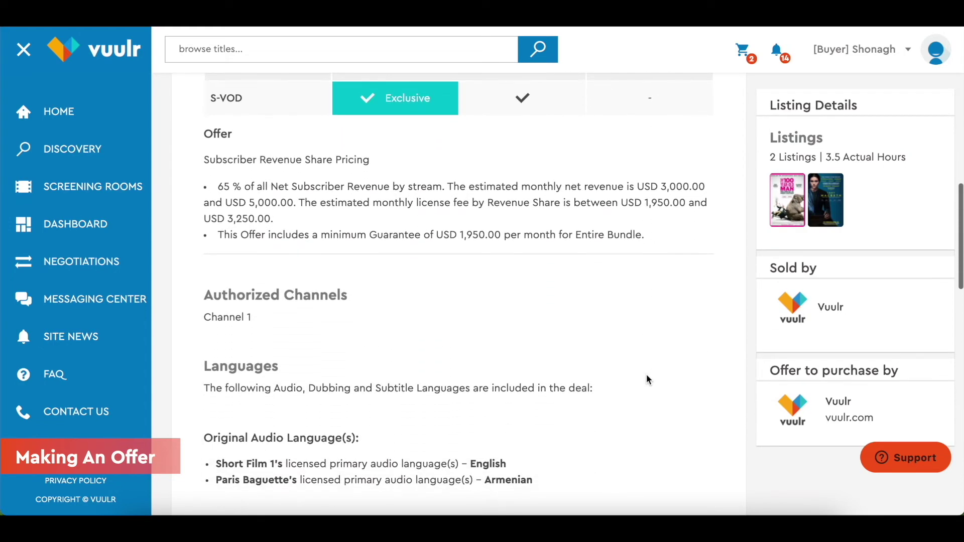
pyautogui.scroll(-2, 646, 374)
pyautogui.scroll(-2, 646, 375)
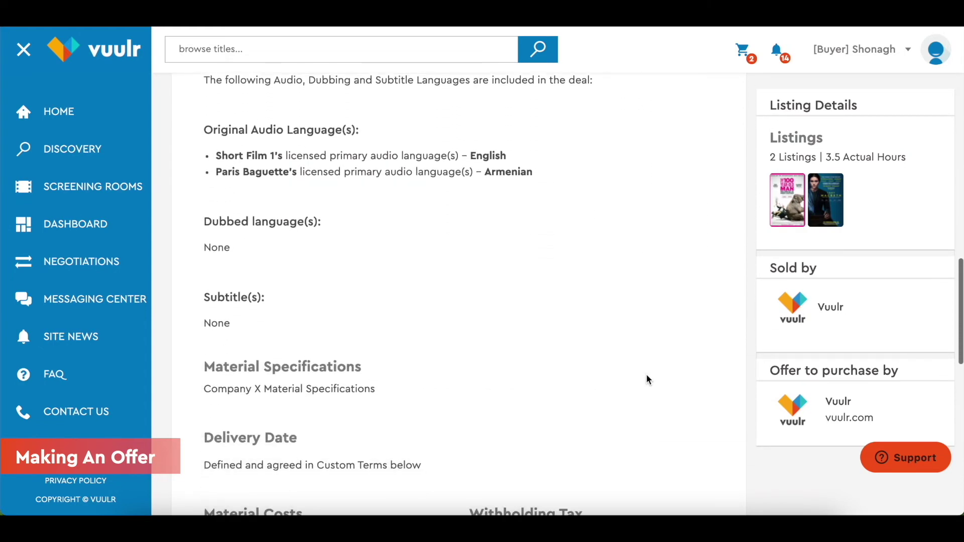
pyautogui.scroll(-2, 647, 374)
pyautogui.scroll(-2, 646, 374)
pyautogui.scroll(-1, 647, 374)
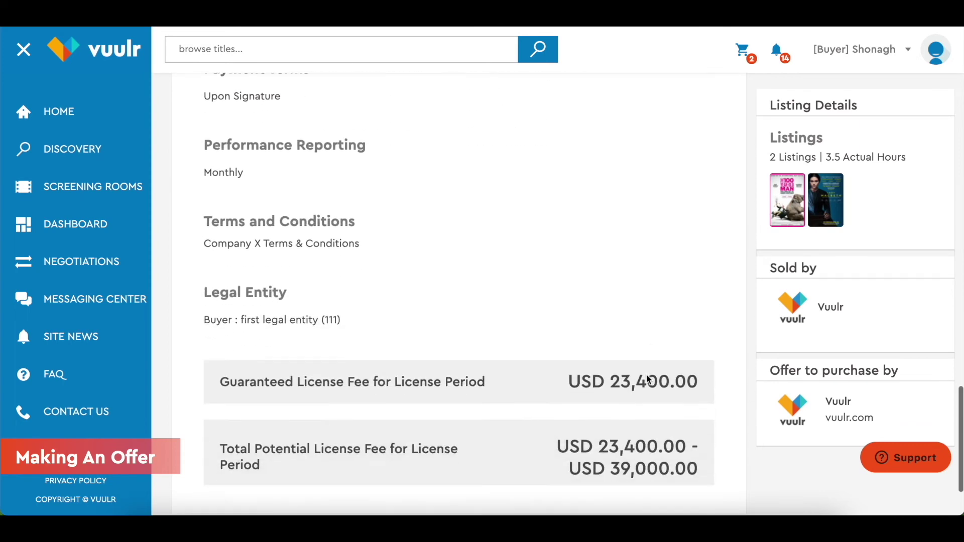
pyautogui.scroll(-1, 646, 375)
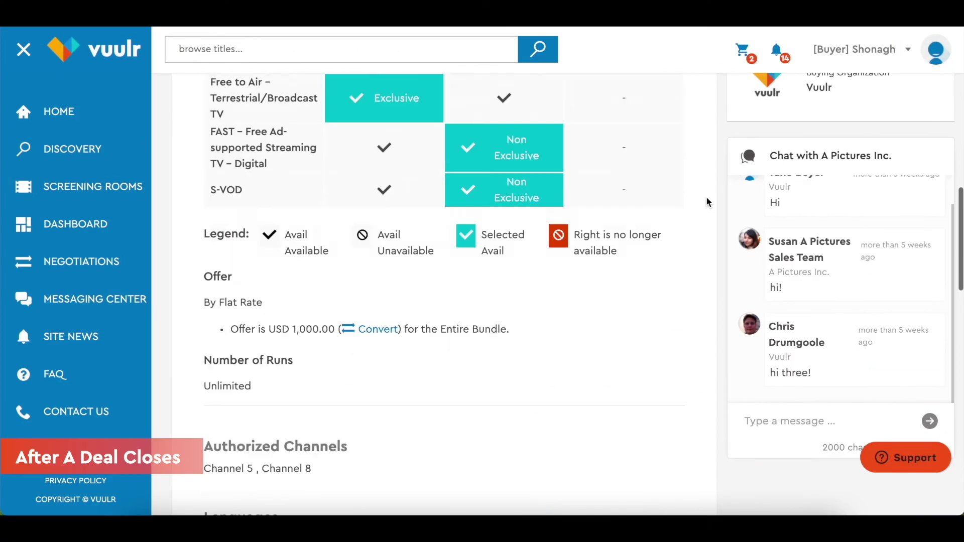
pyautogui.scroll(-4, 706, 201)
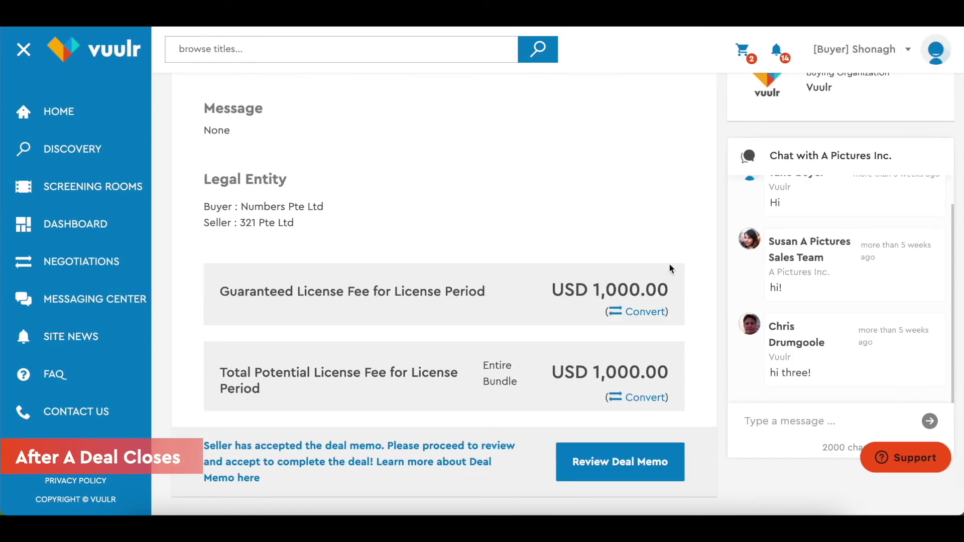
# Step: Open the deal memo of the accepted offer for review
pyautogui.click(611, 462)
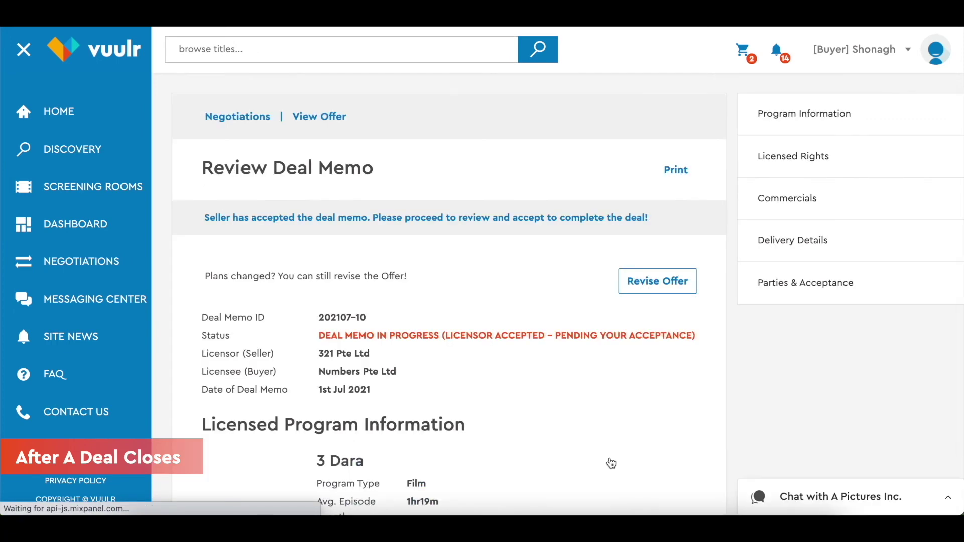
pyautogui.scroll(-4, 610, 462)
pyautogui.scroll(-7, 611, 463)
pyautogui.scroll(-6, 610, 463)
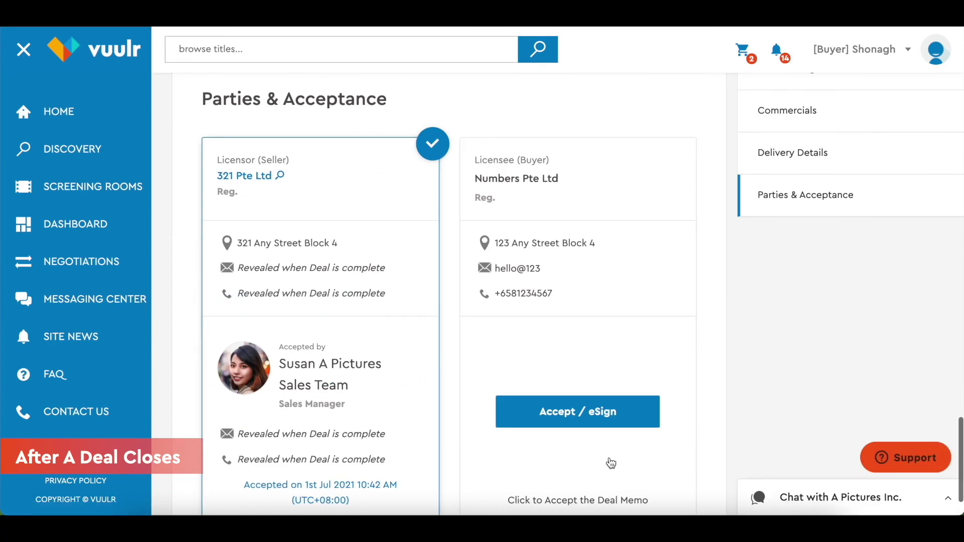
pyautogui.scroll(-1, 610, 463)
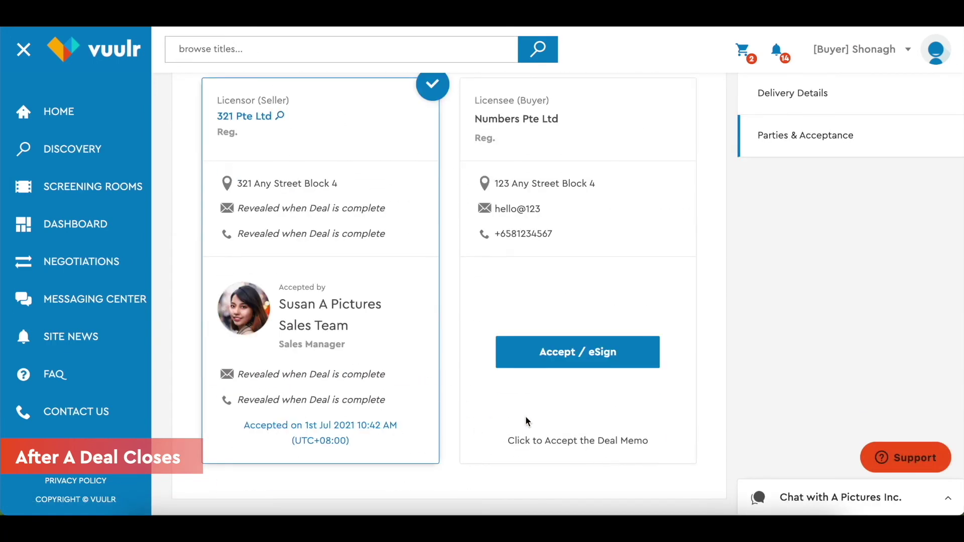